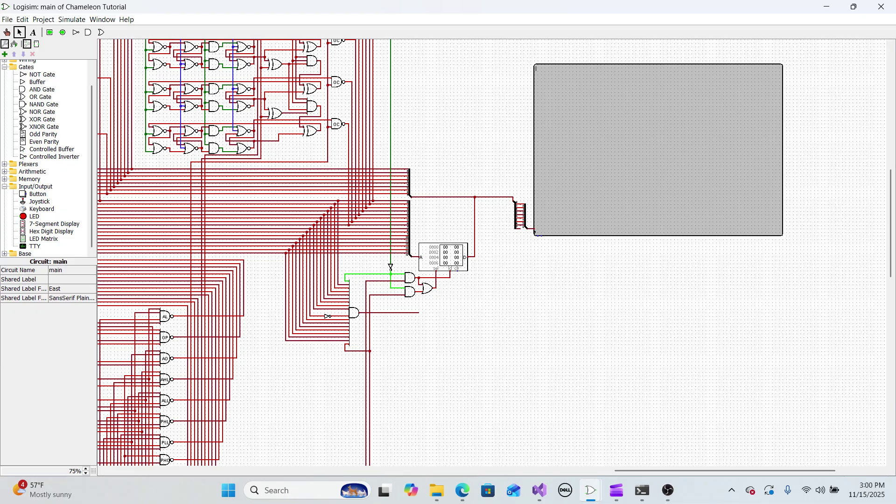
# Wire the AND-gate address decoder's output to the TTY console
pyautogui.moveTo(419, 313); pyautogui.dragTo(534, 232)
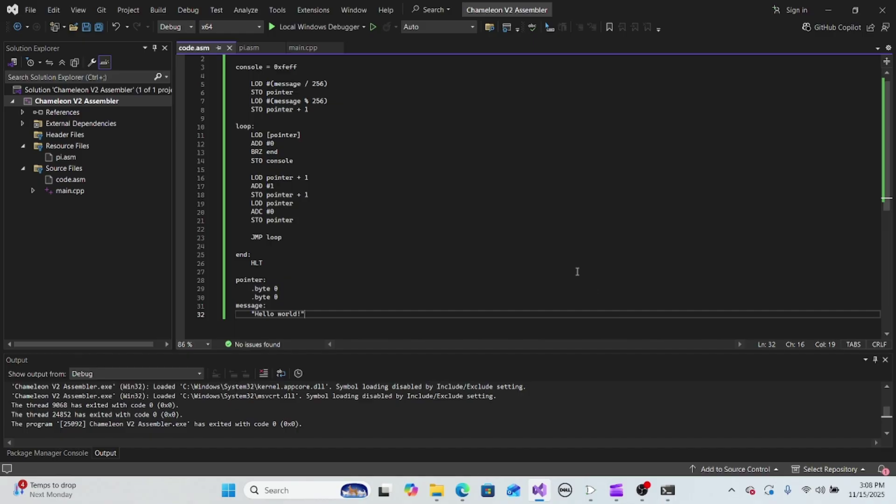
# Assemble the Hello world program and copy the generated machine-code hex bytes
pyautogui.click(311, 28)
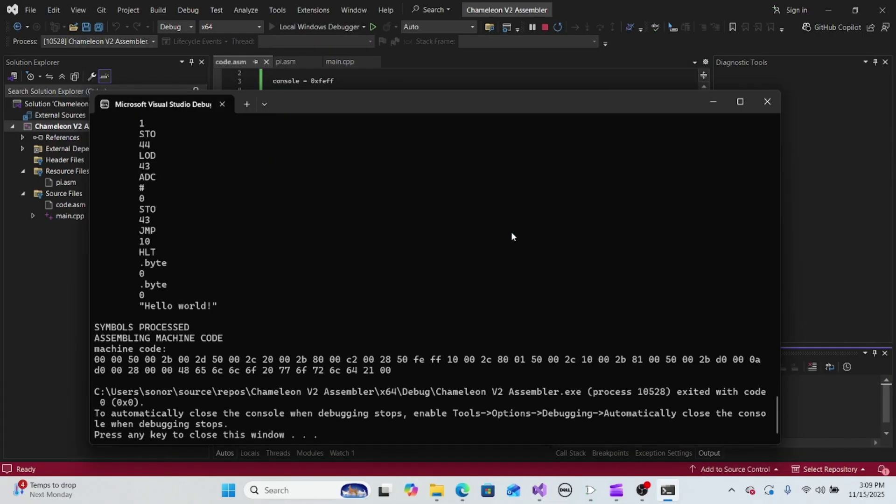
pyautogui.moveTo(389, 373); pyautogui.dragTo(95, 361)
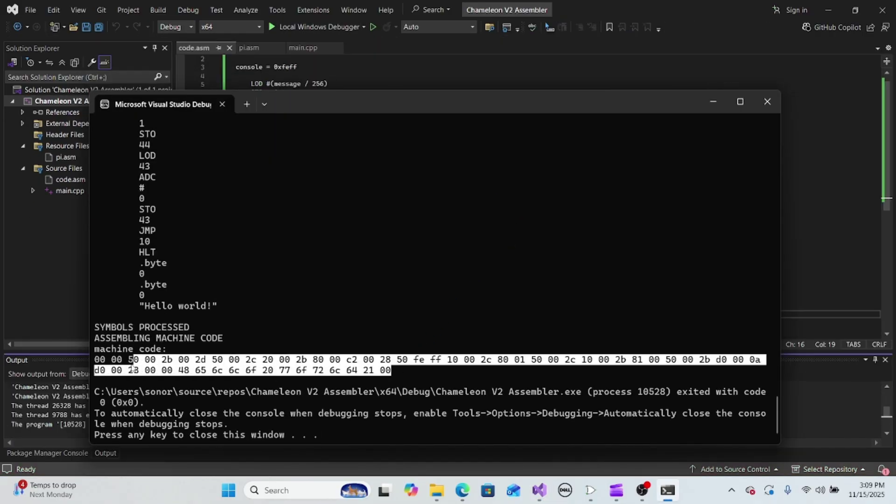
pyautogui.hotkey('ctrl', 'c')
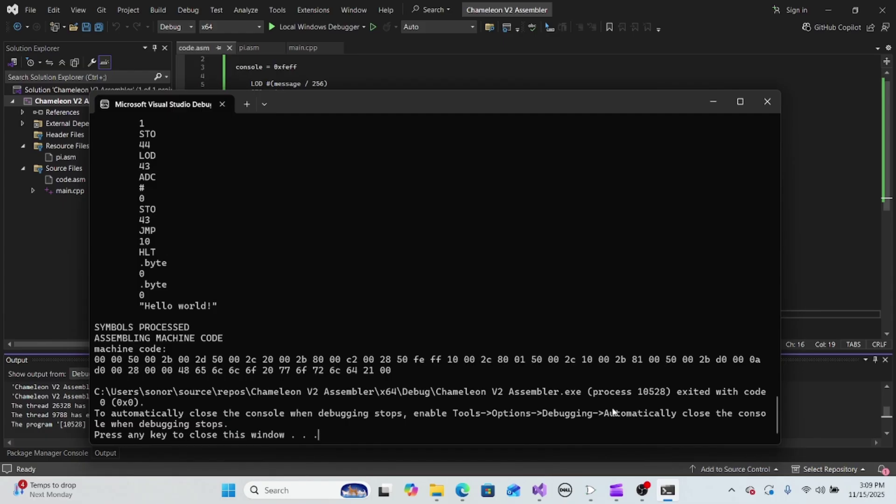
# Load the copied Hello world machine code into the RAM contents
pyautogui.moveTo(591, 490)
pyautogui.click(533, 429)
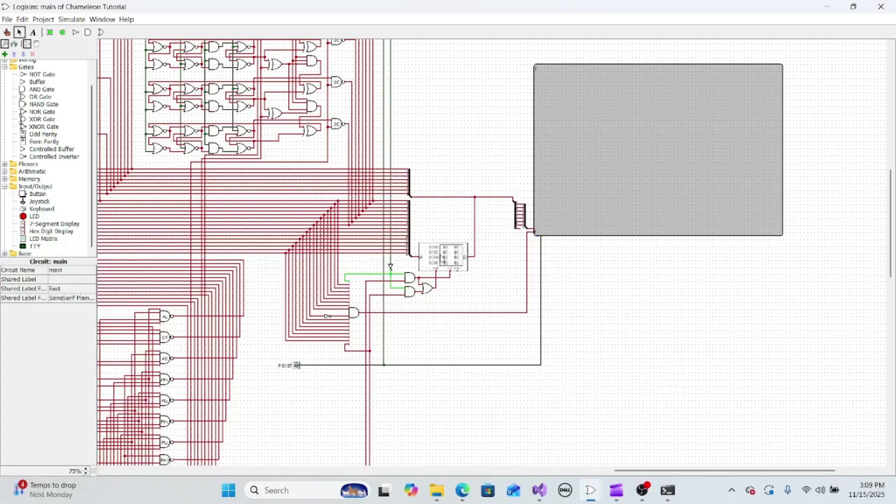
pyautogui.rightClick(442, 259)
pyautogui.click(470, 289)
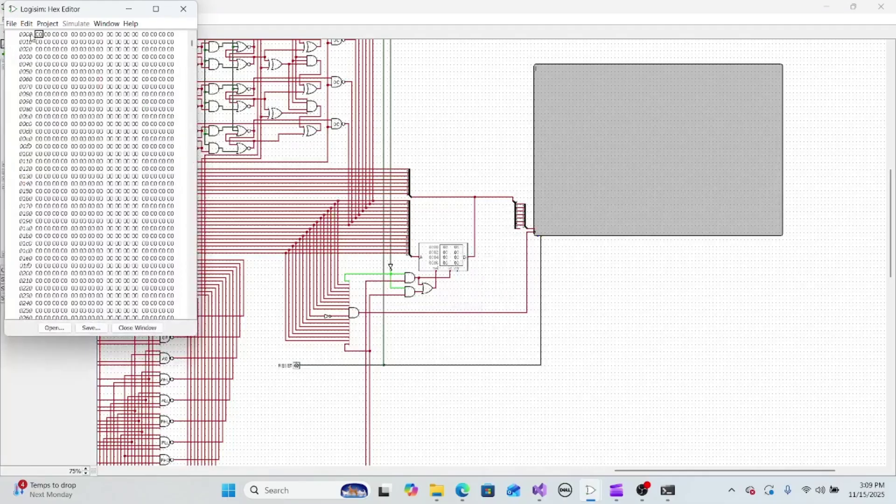
pyautogui.hotkey('ctrl', 'v')
pyautogui.click(533, 312)
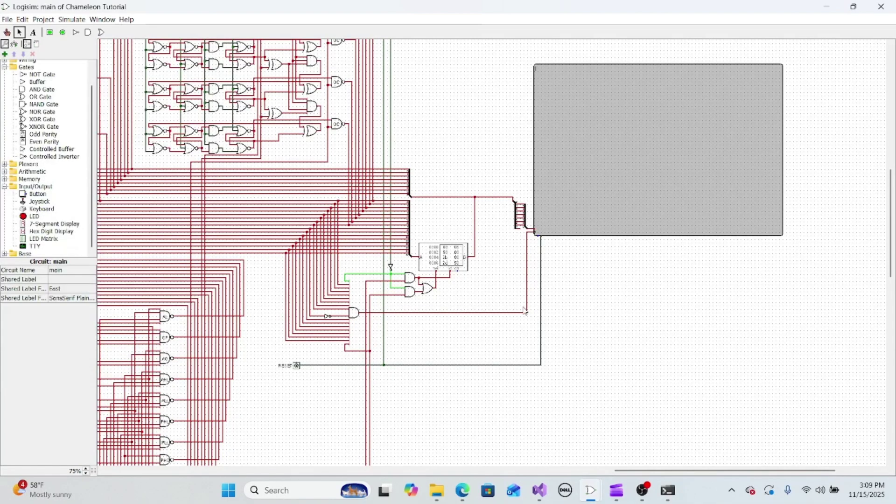
# Reset the CPU by toggling the RESET pin and start continuous clock ticking
pyautogui.hotkey('ctrl', '1')
pyautogui.click(297, 366)
pyautogui.click(297, 366)
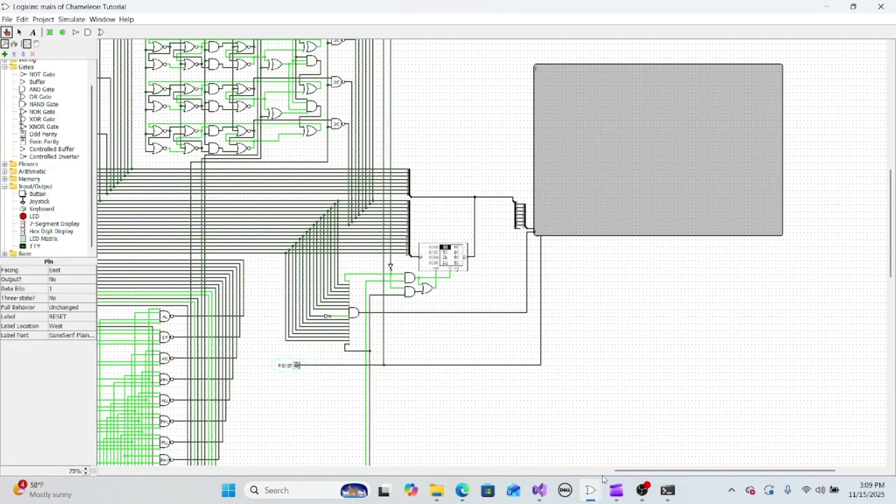
pyautogui.hotkey('ctrl', 'k')
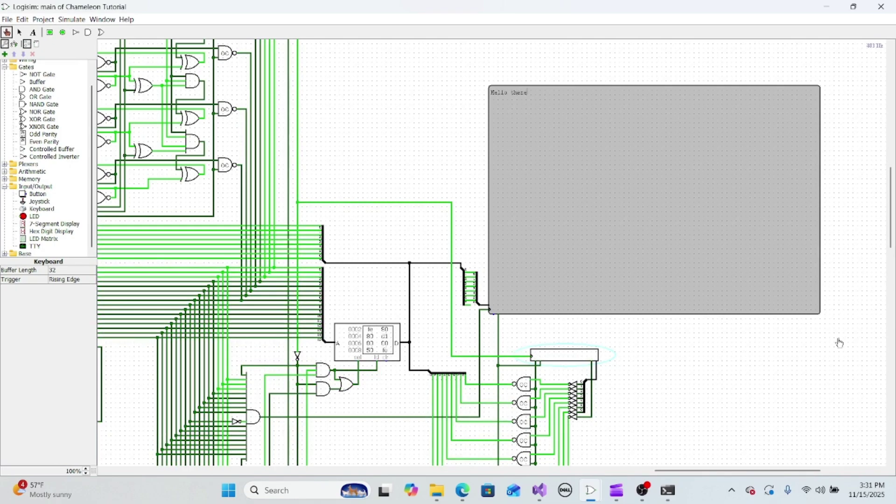
# Type 'I am typing this text on my keyboard' into the Keyboard, then backspace it all away
pyautogui.write('I am typ')
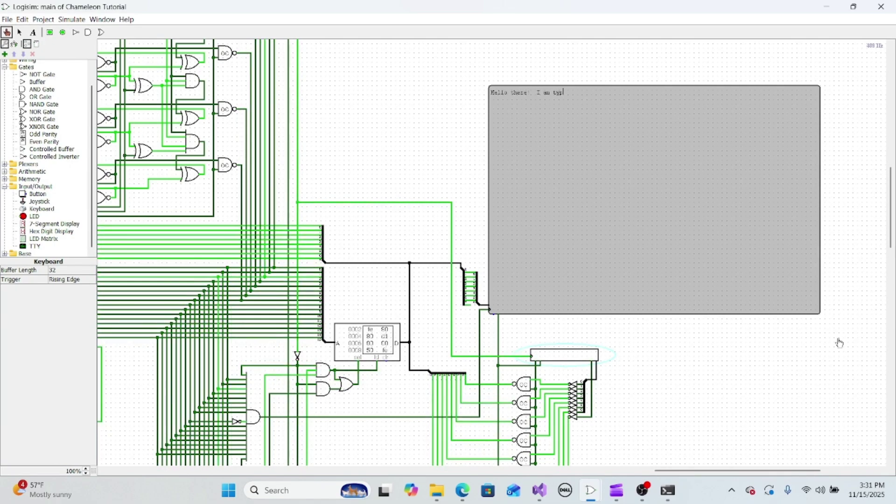
pyautogui.write('ing th')
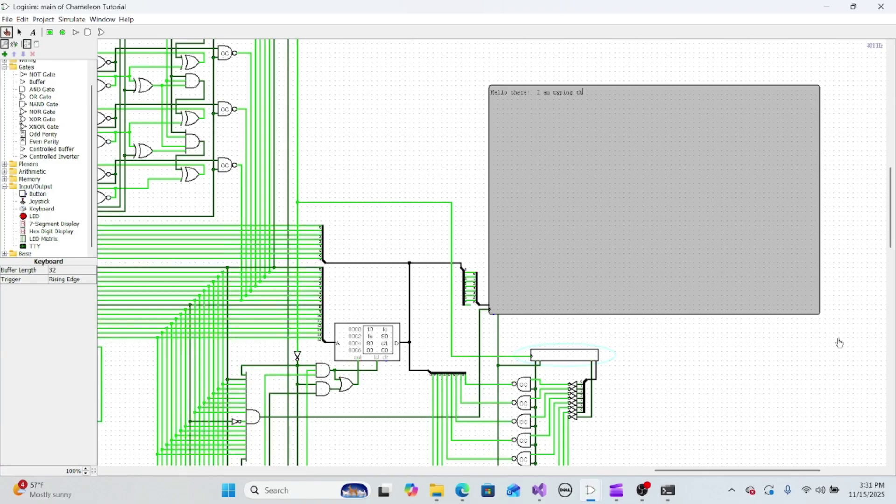
pyautogui.write('is text on')
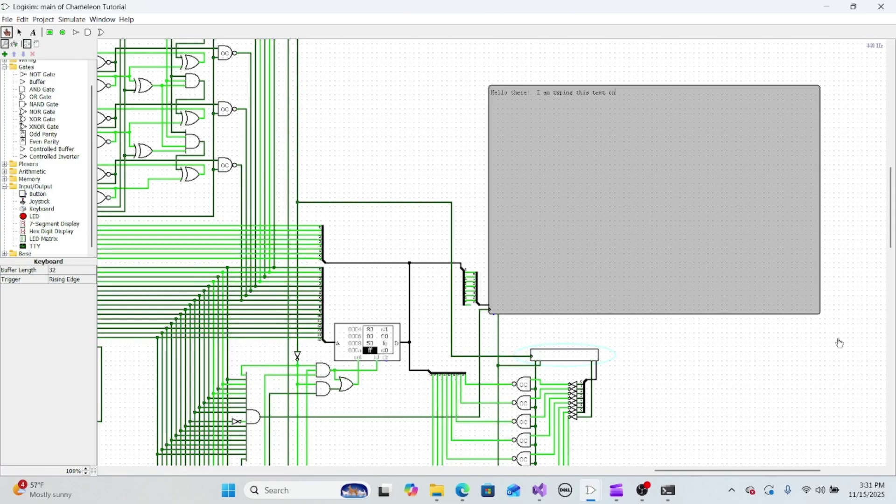
pyautogui.write(' my keyboard!')
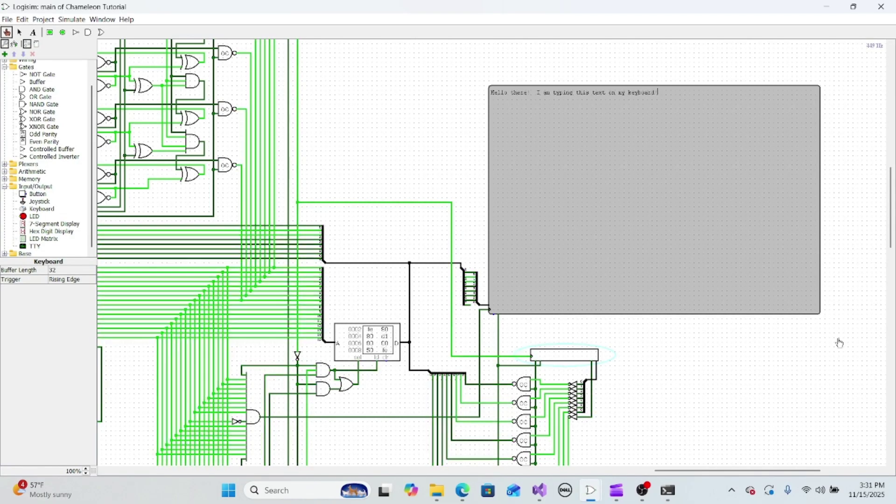
pyautogui.press('BackSpace')
pyautogui.press('BackSpace')
pyautogui.press('BackSpace')
pyautogui.press('BackSpace')
pyautogui.press('BackSpace')
pyautogui.press('BackSpace')
pyautogui.press('BackSpace')
pyautogui.press('BackSpace')
pyautogui.press('BackSpace')
pyautogui.press('BackSpace')
pyautogui.press('BackSpace')
pyautogui.press('BackSpace')
pyautogui.press('BackSpace')
pyautogui.press('BackSpace')
pyautogui.press('BackSpace')
pyautogui.press('BackSpace')
pyautogui.press('BackSpace')
pyautogui.press('BackSpace')
pyautogui.press('BackSpace')
pyautogui.press('BackSpace')
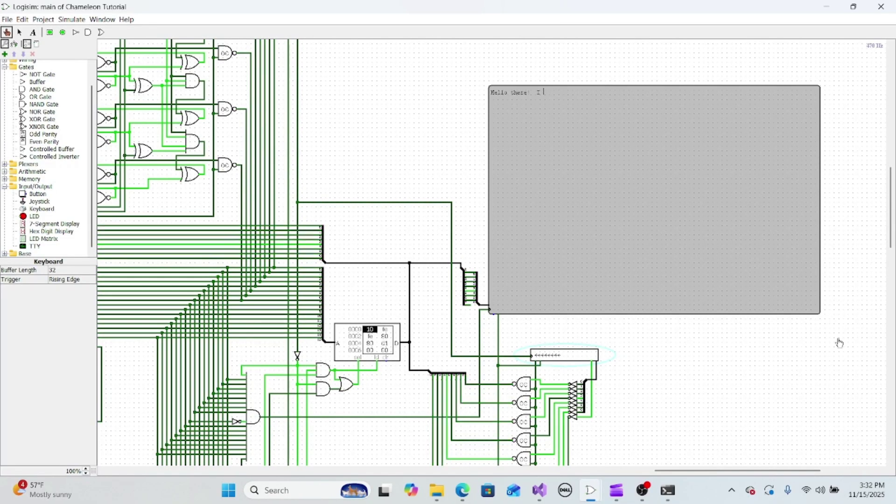
pyautogui.press('BackSpace')
pyautogui.press('BackSpace')
pyautogui.press('BackSpace')
pyautogui.press('BackSpace')
pyautogui.press('BackSpace')
pyautogui.press('BackSpace')
pyautogui.press('BackSpace')
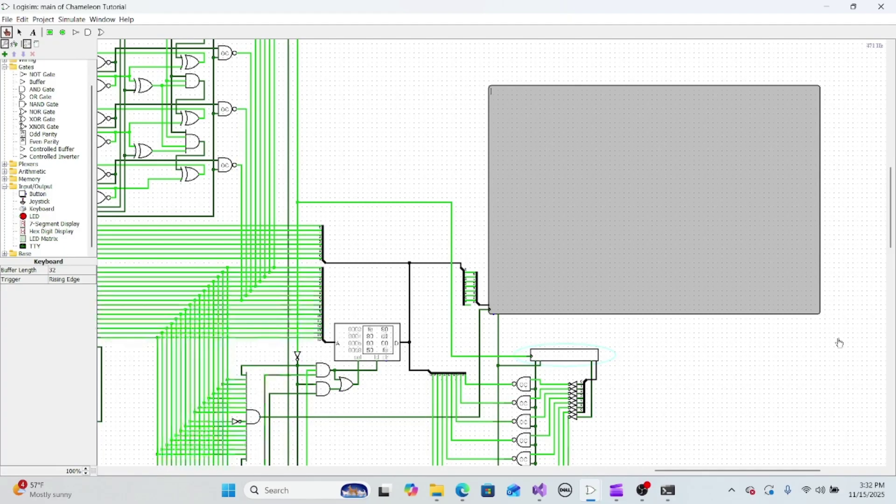